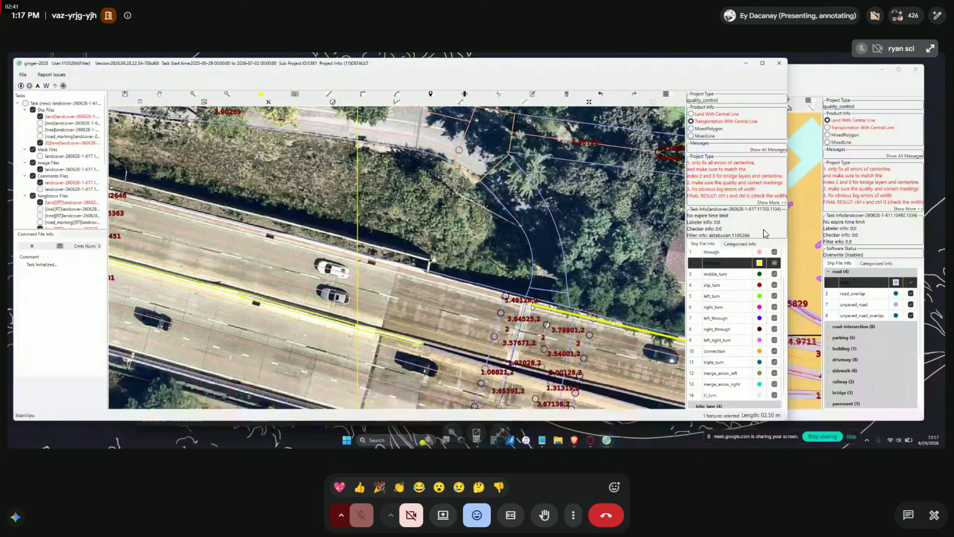
click(572, 517)
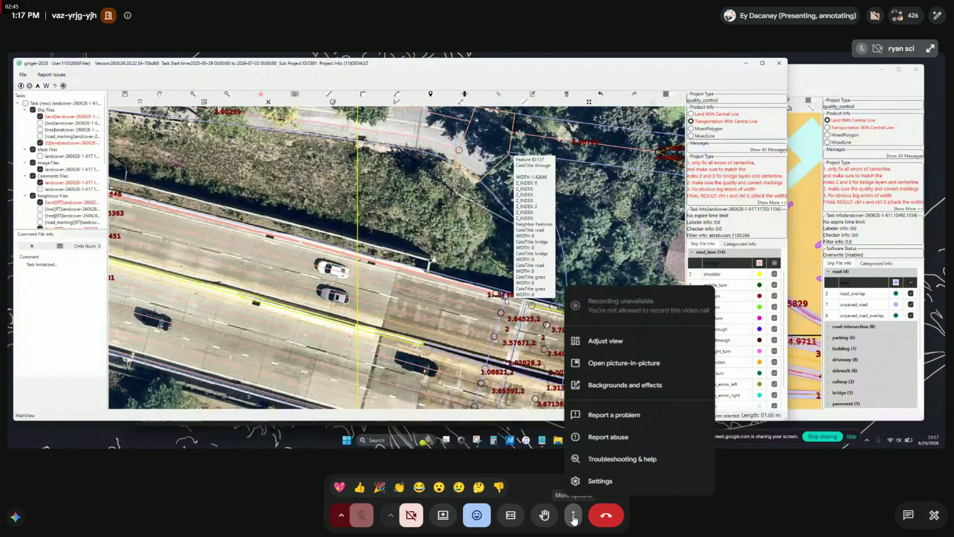
click(761, 497)
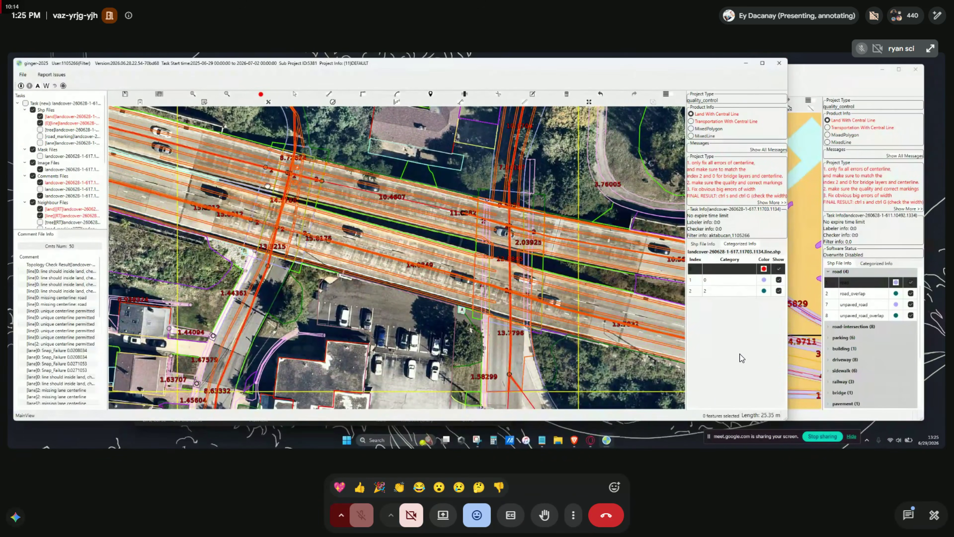
- Widen the comment list and review the topology check comments from the lane errors back up to the line errors
drag(440, 315, 446, 341)
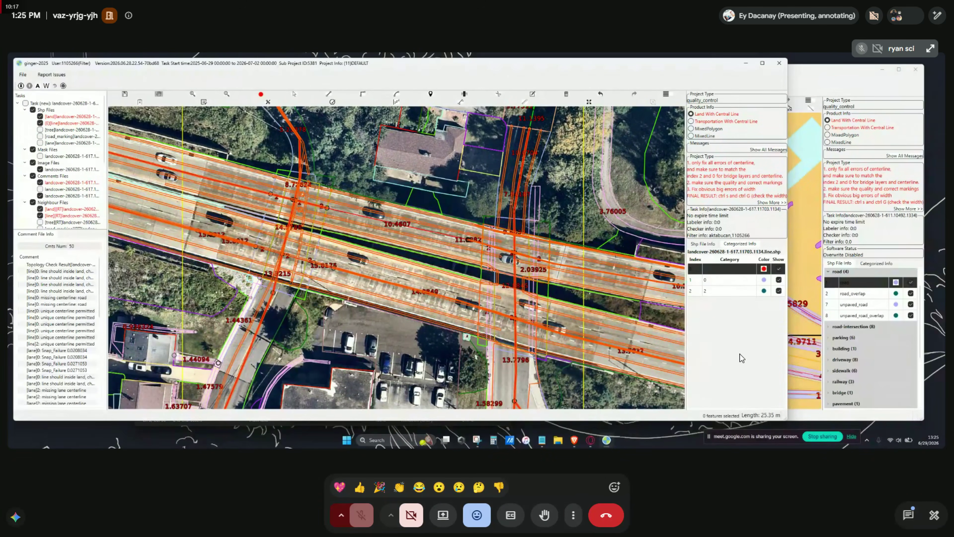
drag(108, 284, 228, 284)
click(91, 342)
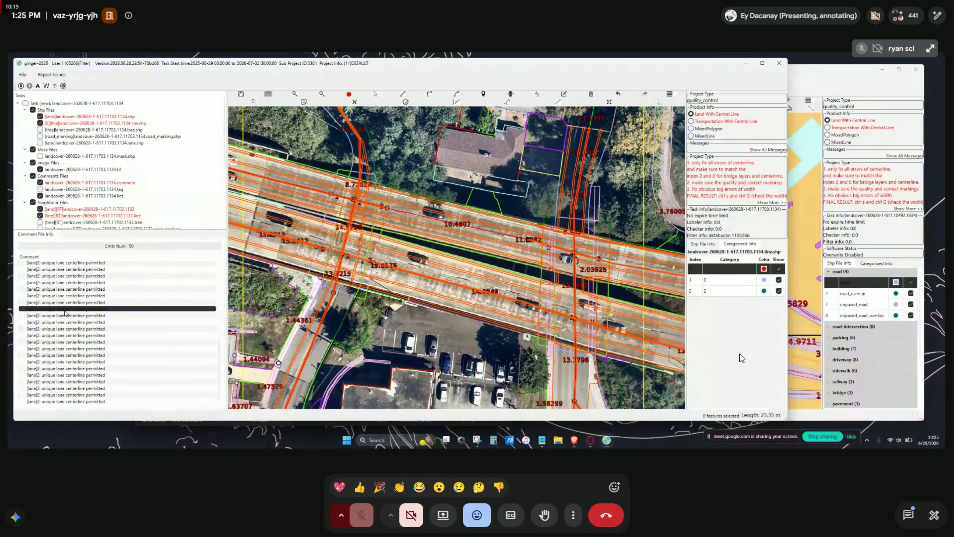
click(59, 361)
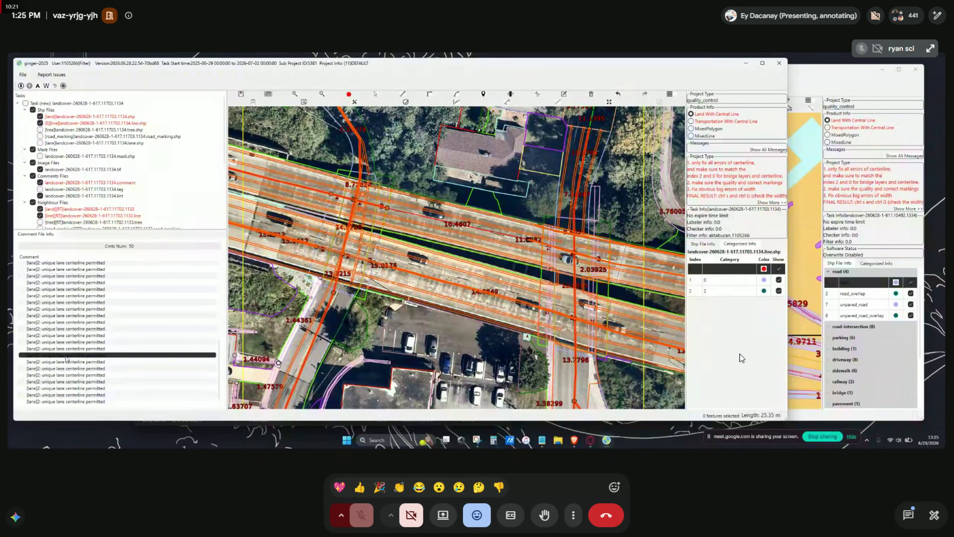
click(51, 289)
click(37, 318)
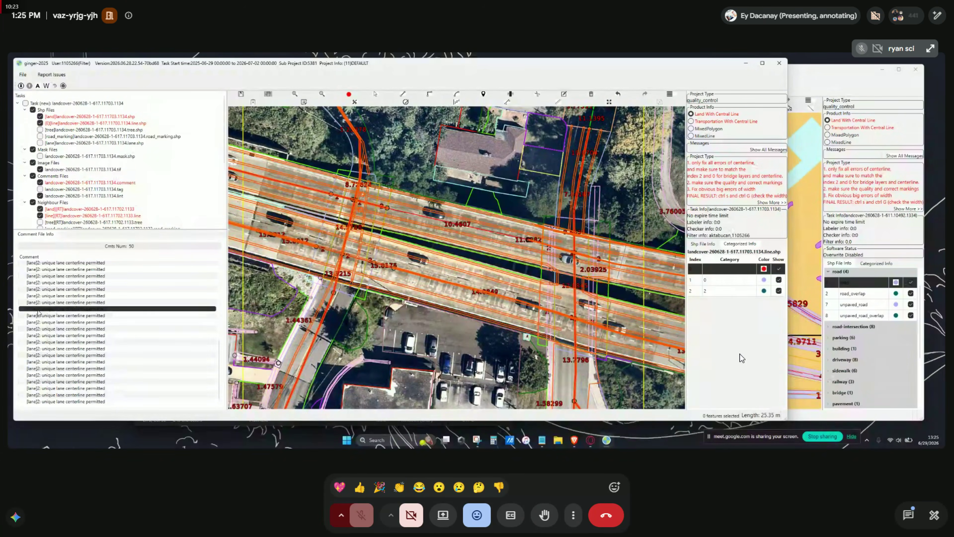
scroll(38, 315, up, 1)
scroll(37, 316, up, 6)
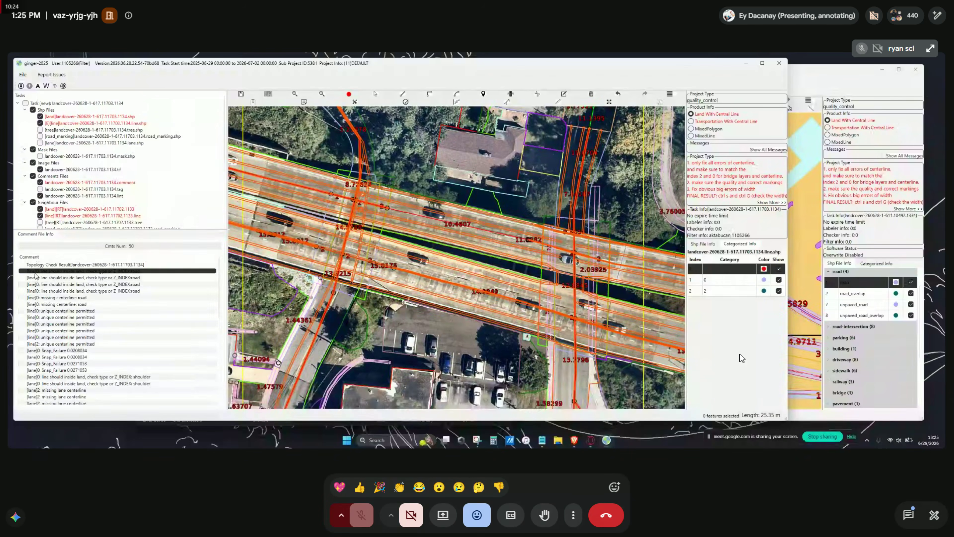
mouse_move(37, 317)
mouse_down()
mouse_move(38, 343)
mouse_move(35, 278)
mouse_up()
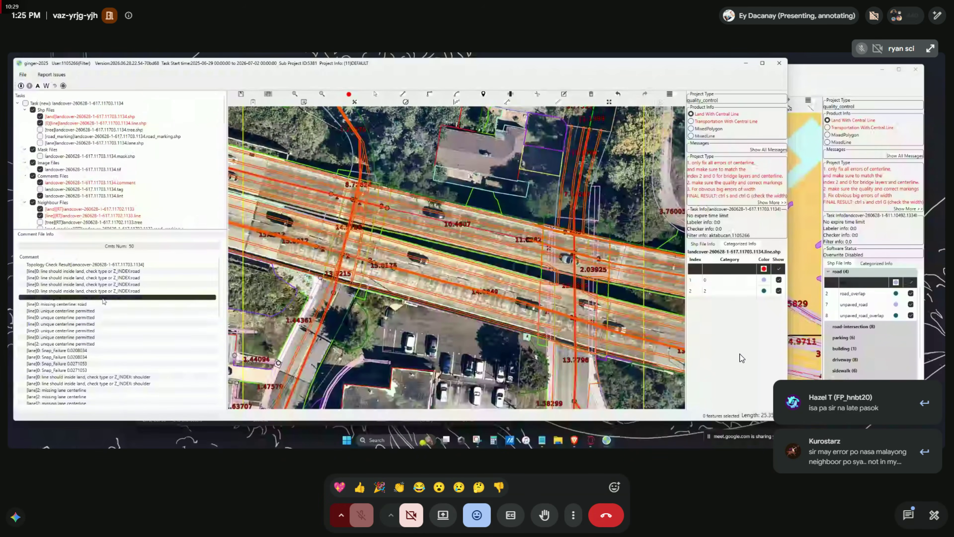
scroll(591, 259, up, 1)
- Locate the road centerline flagged by the first "line should inside land, check type or Z_INDEX:road" comment and inspect its details
click(94, 271)
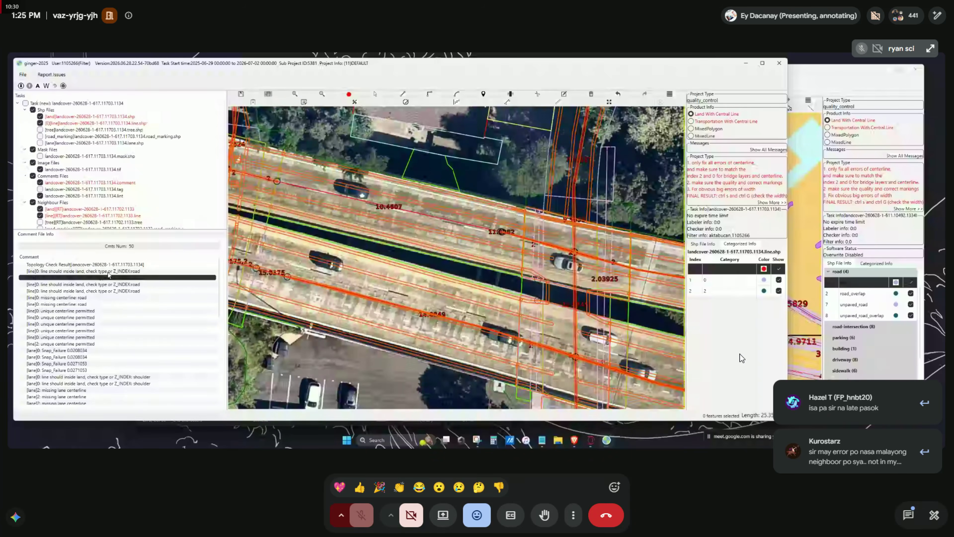
drag(599, 264, 407, 277)
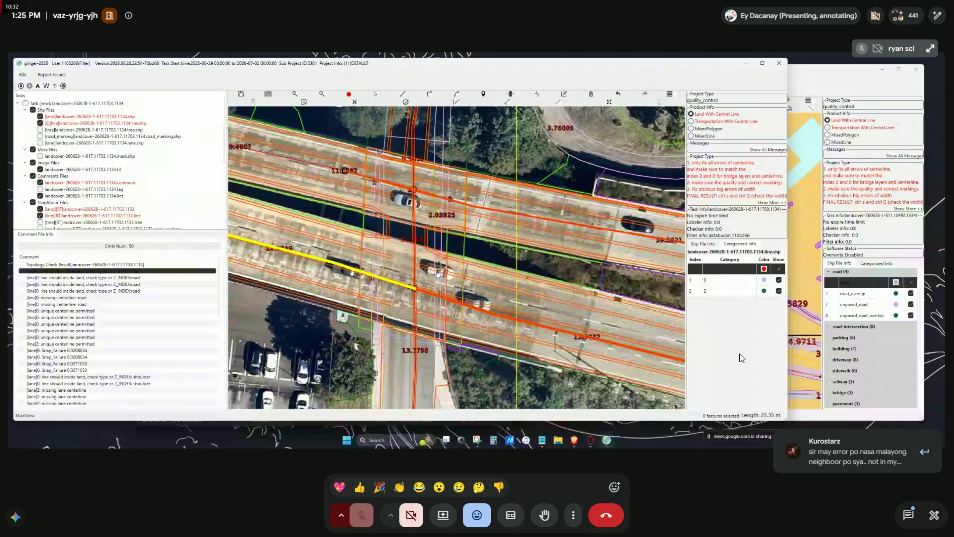
scroll(407, 277, up, 1)
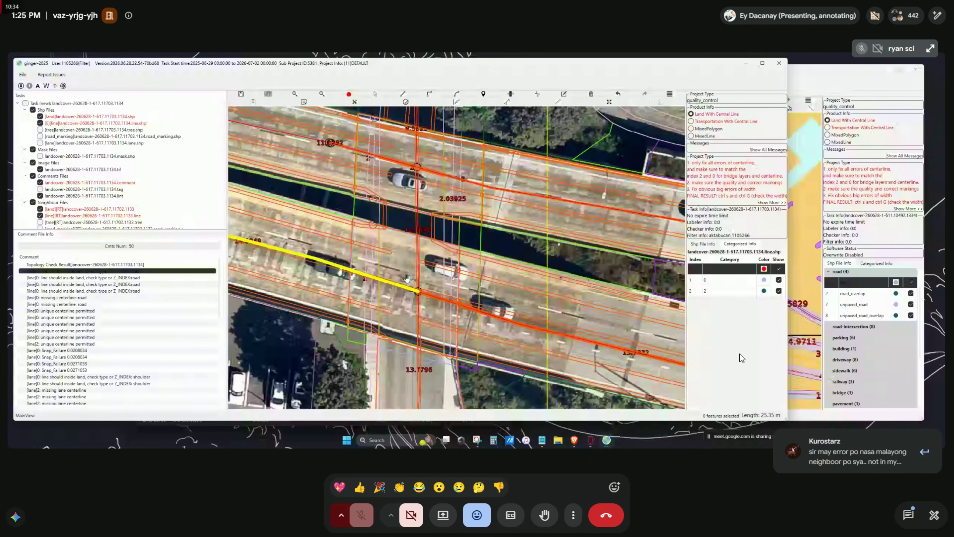
click(410, 297)
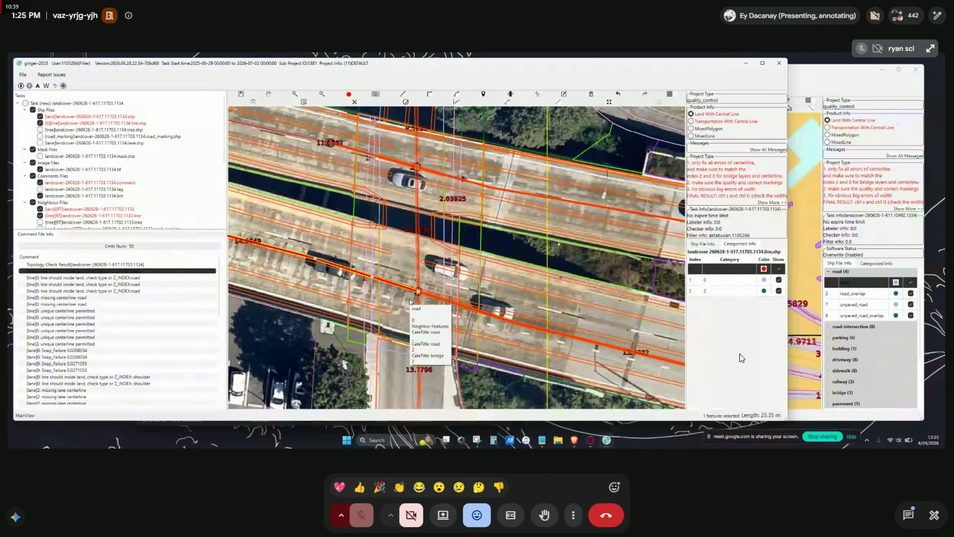
drag(409, 300, 428, 331)
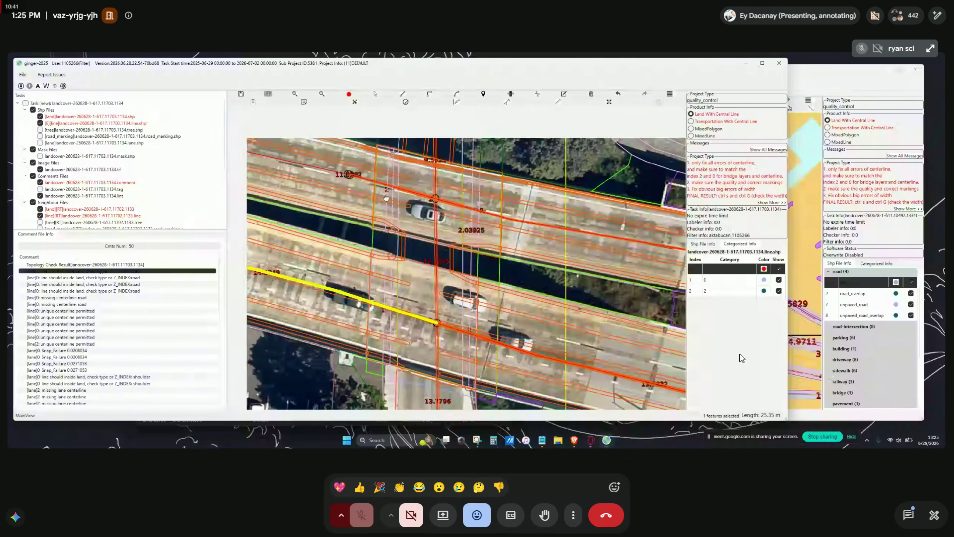
- Hide the lint layer and split both highway centerlines on each side of the crossing road
click(41, 196)
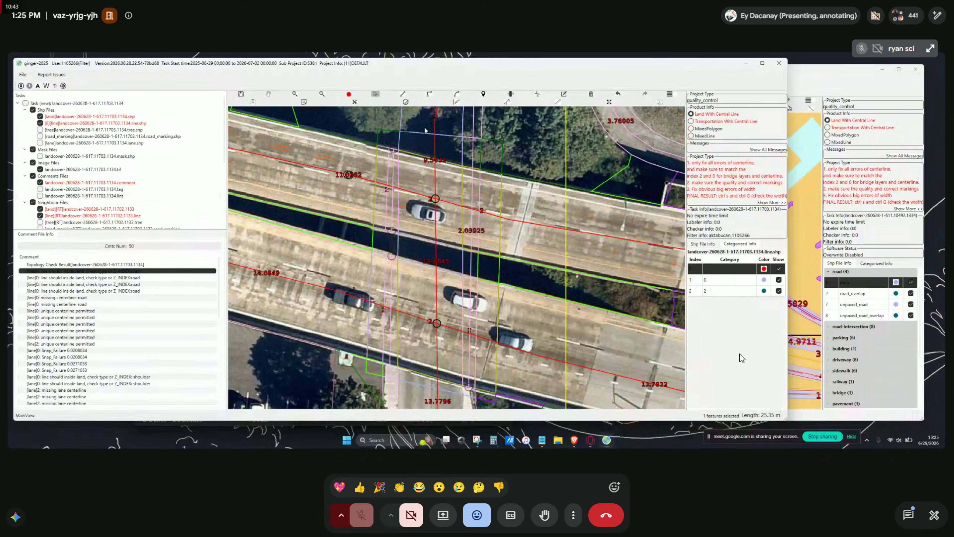
mouse_move(377, 146)
mouse_down()
mouse_move(368, 344)
mouse_move(381, 345)
mouse_up()
mouse_move(520, 192)
mouse_down()
mouse_move(504, 174)
mouse_move(503, 263)
mouse_move(502, 181)
mouse_up()
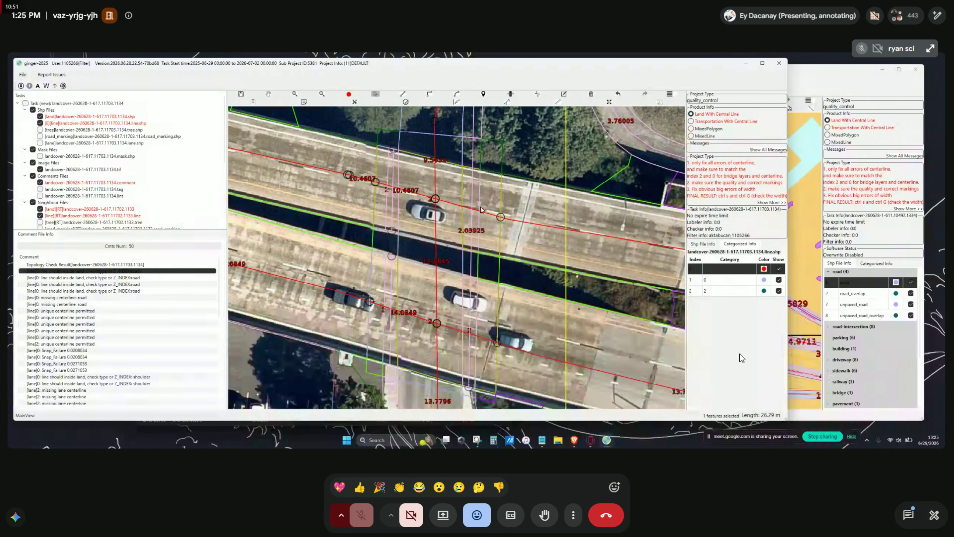
- Set the height index to 2 for the northern highway centerline segment just east of the crossing road
right_click(471, 225)
click(480, 248)
text(2)
key(Return)
right_click(471, 195)
click(488, 216)
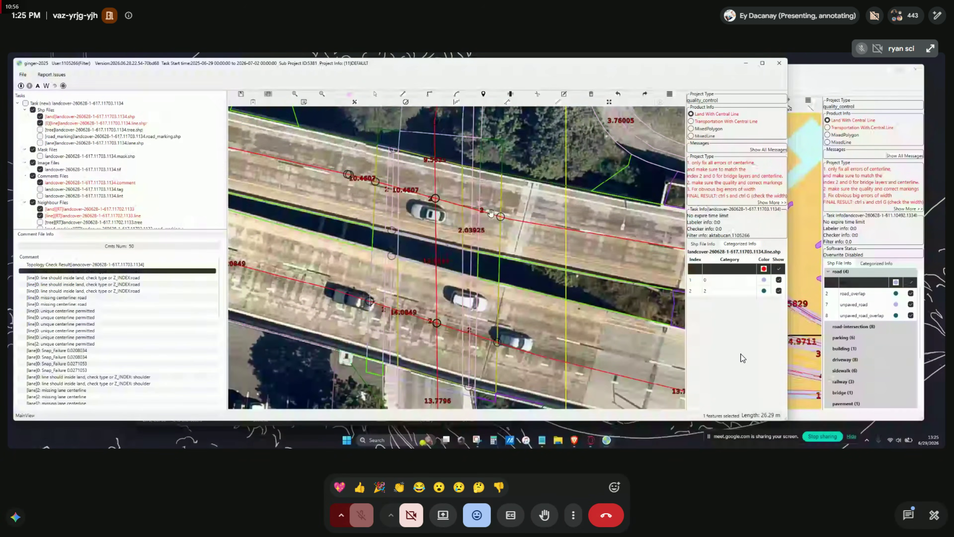
right_click(437, 242)
click(453, 260)
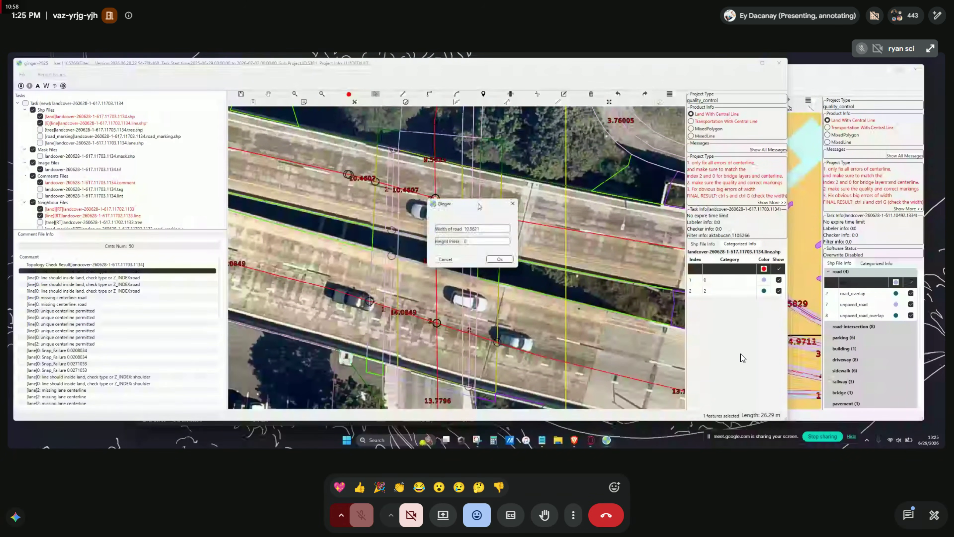
text(2)
key(Return)
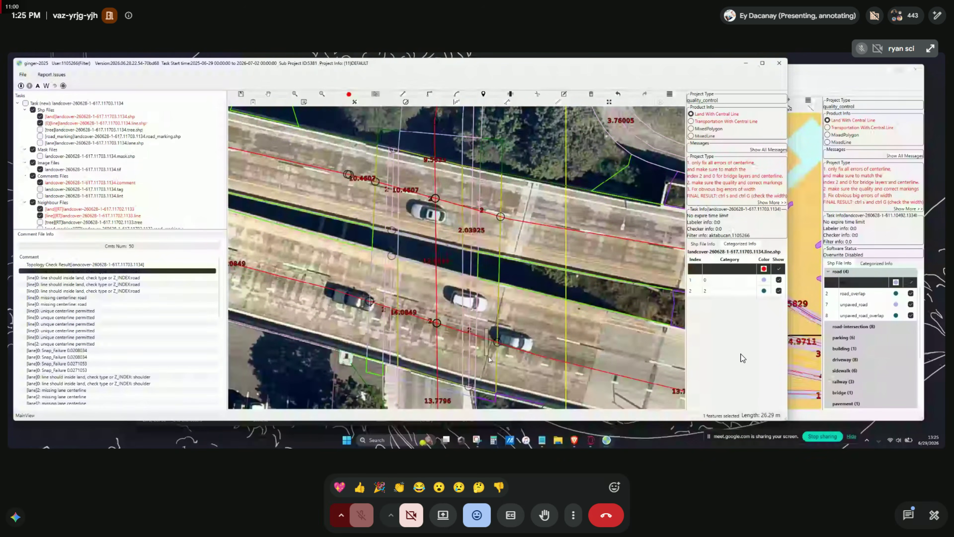
- Set the height index to 2 for the southern highway centerline segments on both sides of the crossing road
double_click(491, 355)
text(2)
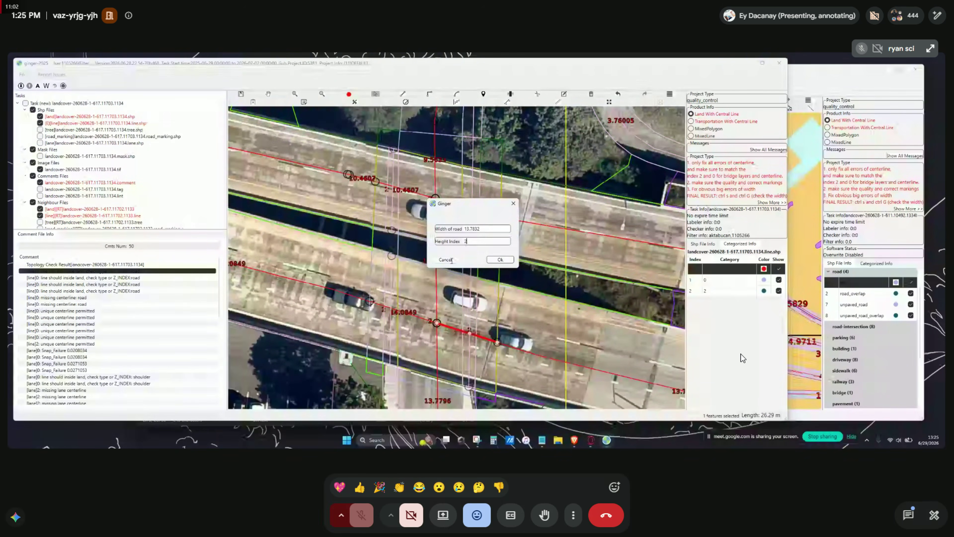
key(Return)
right_click(413, 312)
click(429, 330)
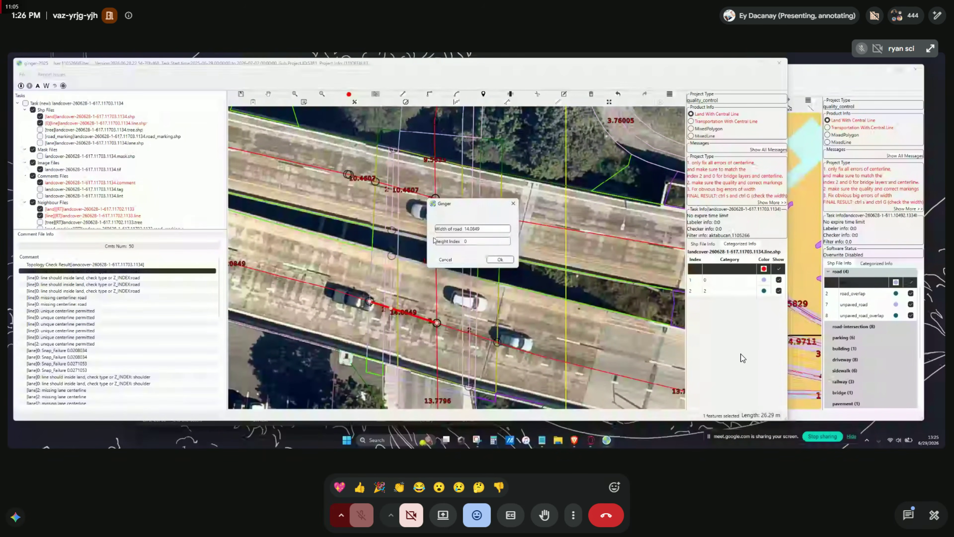
text(2)
key(Return)
- Set the height index to 2 for the northern highway centerline segment just west of the crossing road
click(422, 203)
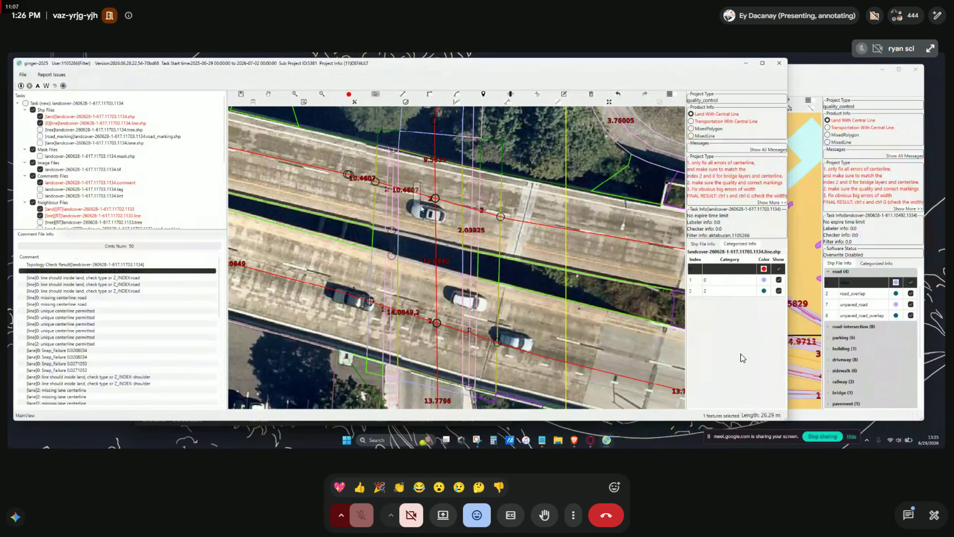
double_click(423, 206)
text(2)
key(Return)
mouse_move(549, 275)
mouse_down()
mouse_move(546, 250)
mouse_move(566, 269)
mouse_up()
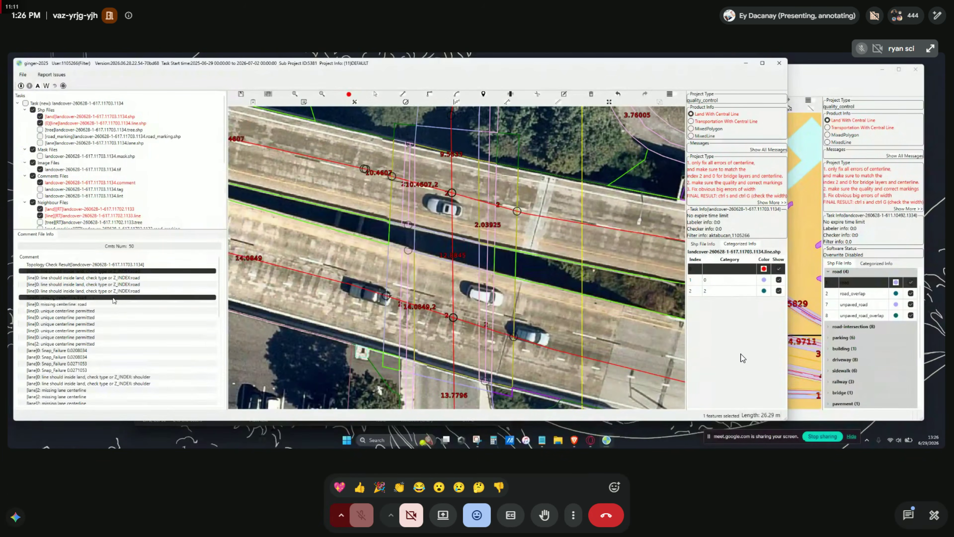
click(121, 284)
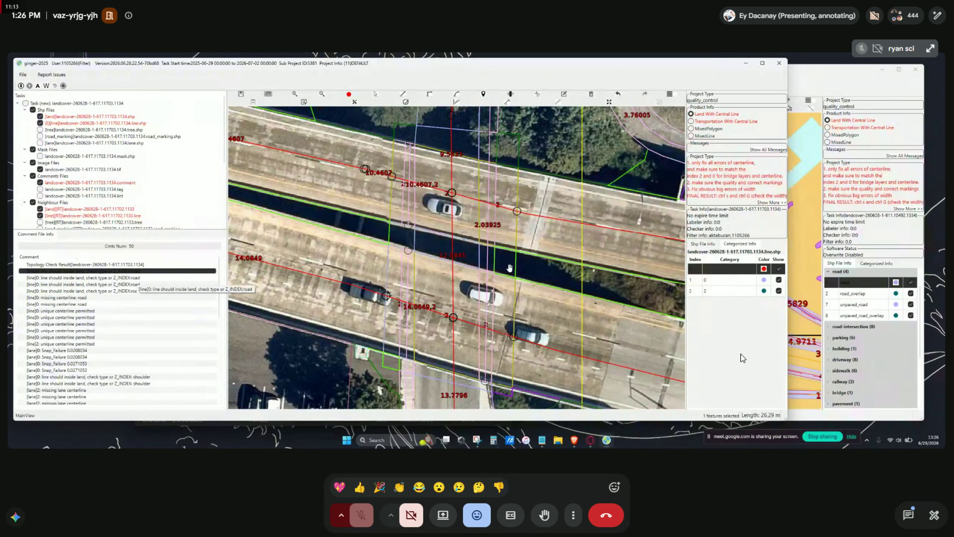
drag(388, 252, 370, 276)
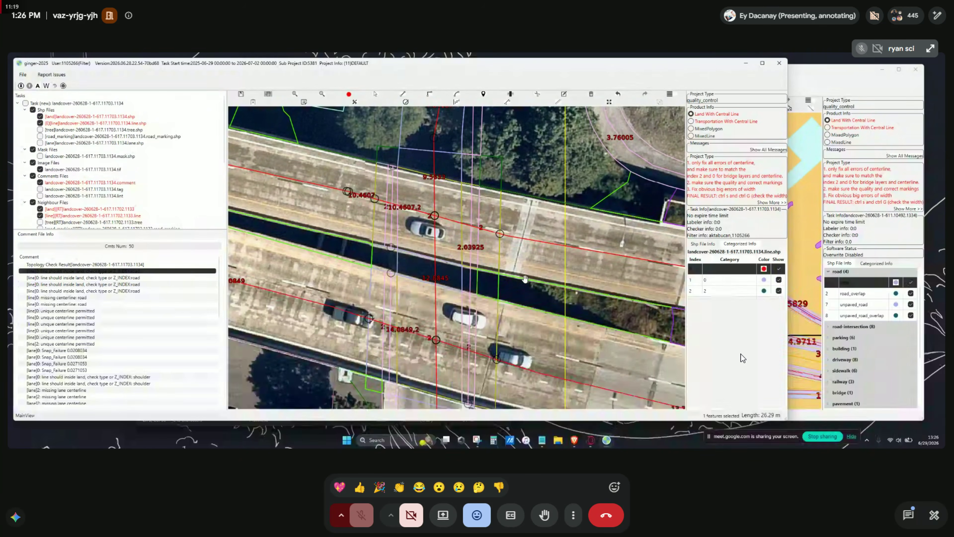
drag(525, 279, 528, 286)
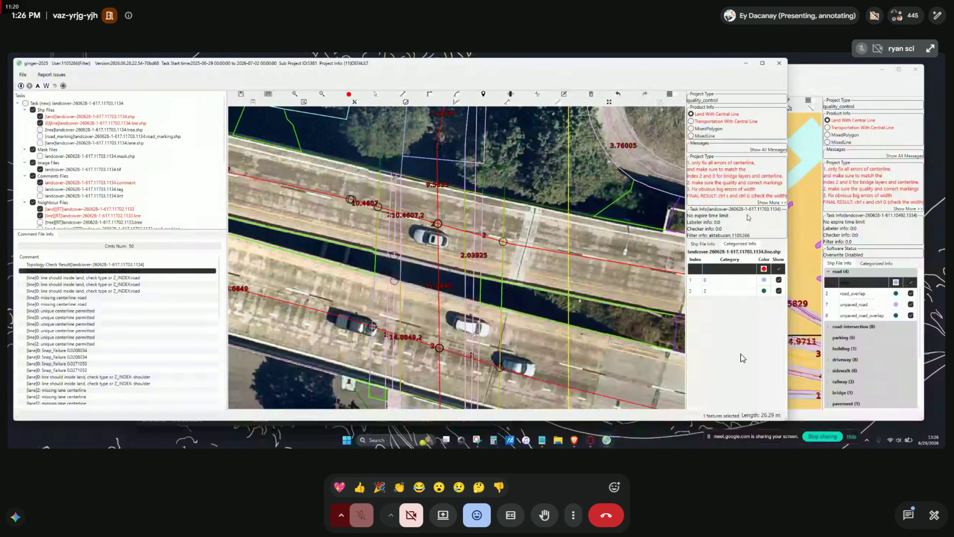
drag(598, 321, 576, 308)
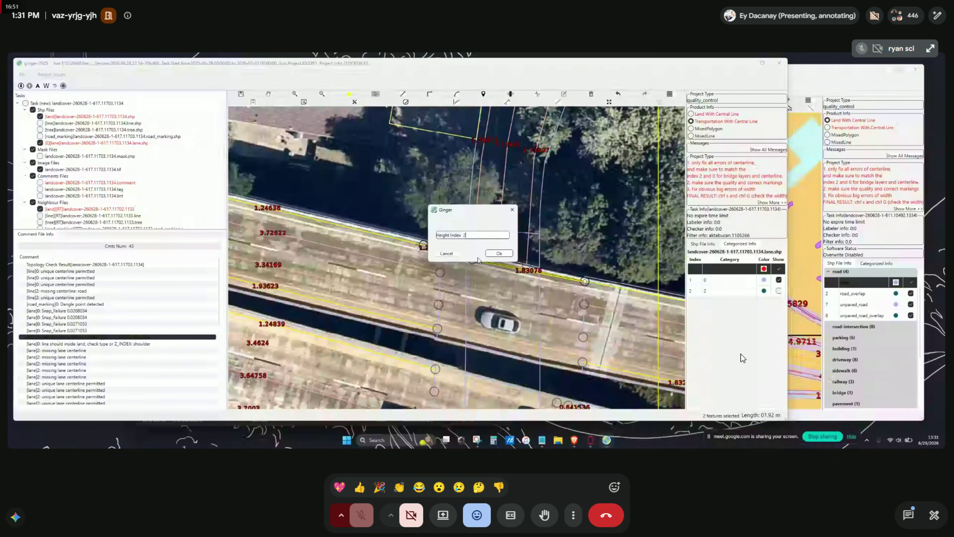
- Apply height index 2 to the two selected lane features on the bridge and hide the index 2 lanes
drag(452, 297, 479, 254)
click(779, 291)
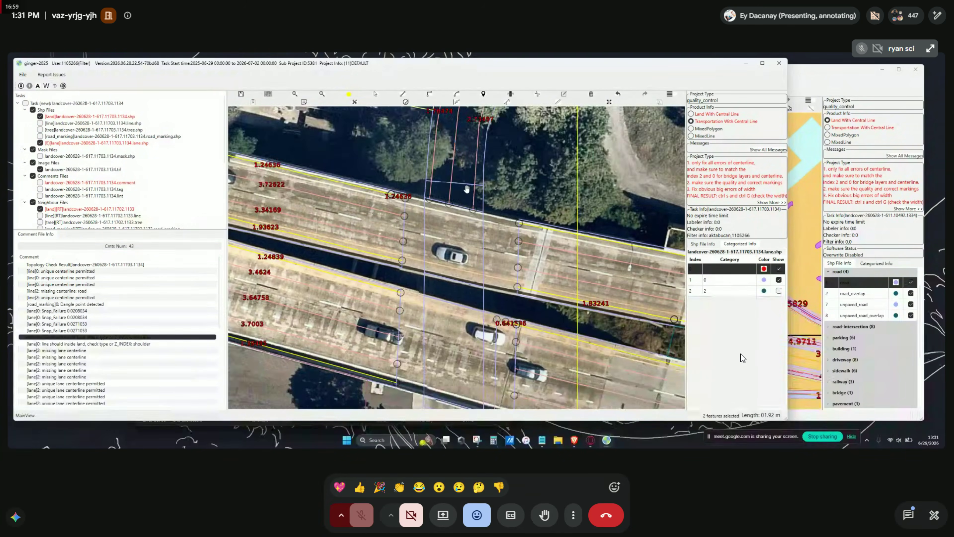
drag(605, 326, 647, 378)
click(376, 93)
mouse_move(503, 320)
mouse_down()
mouse_move(488, 262)
mouse_move(491, 321)
mouse_up()
drag(524, 152, 532, 323)
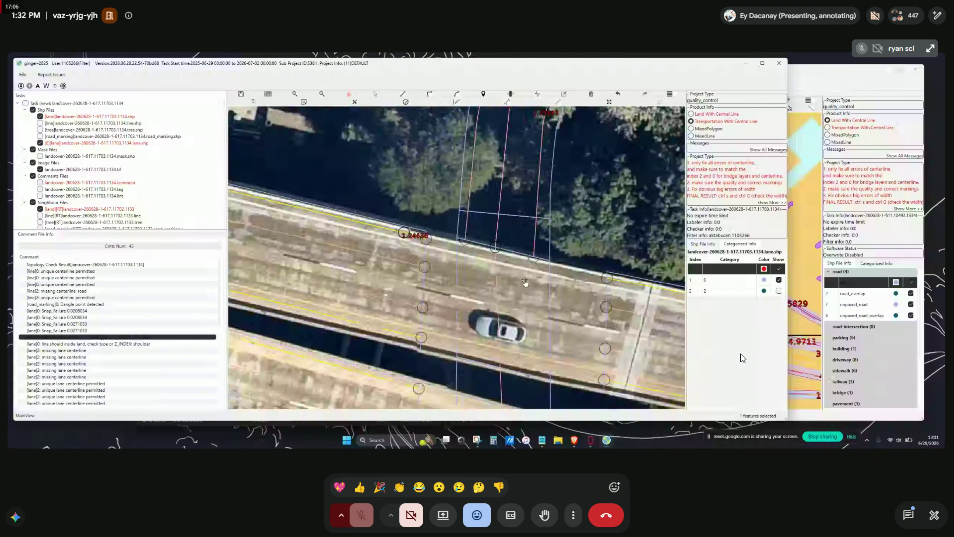
drag(500, 376, 466, 257)
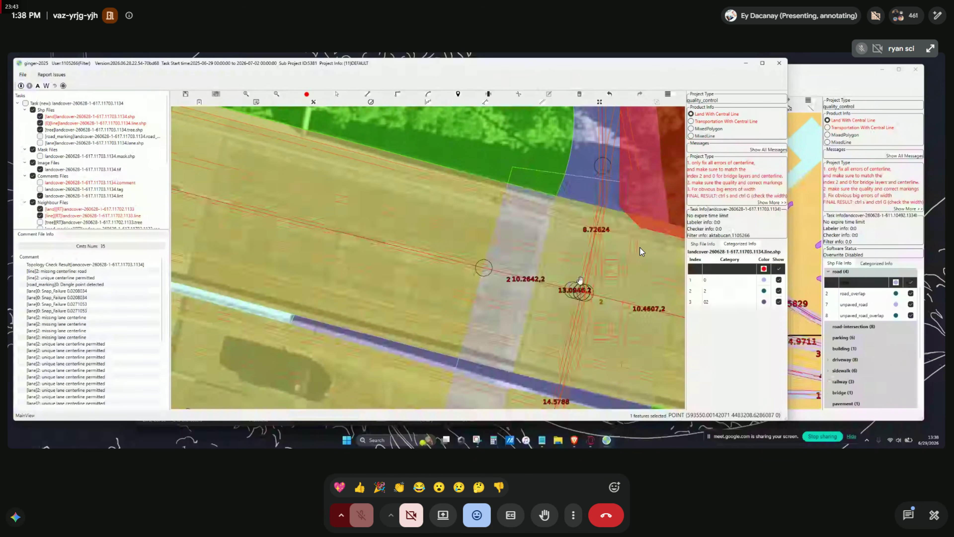
- Widen the comment list and go to the location of the second Snap_Failure 0.0208034 comment
click(97, 279)
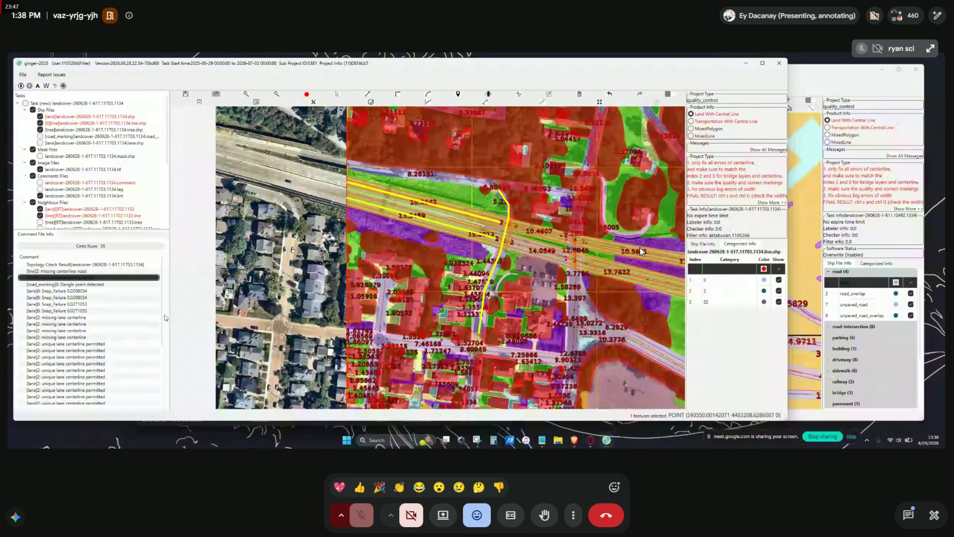
drag(172, 298, 272, 298)
click(204, 311)
click(102, 298)
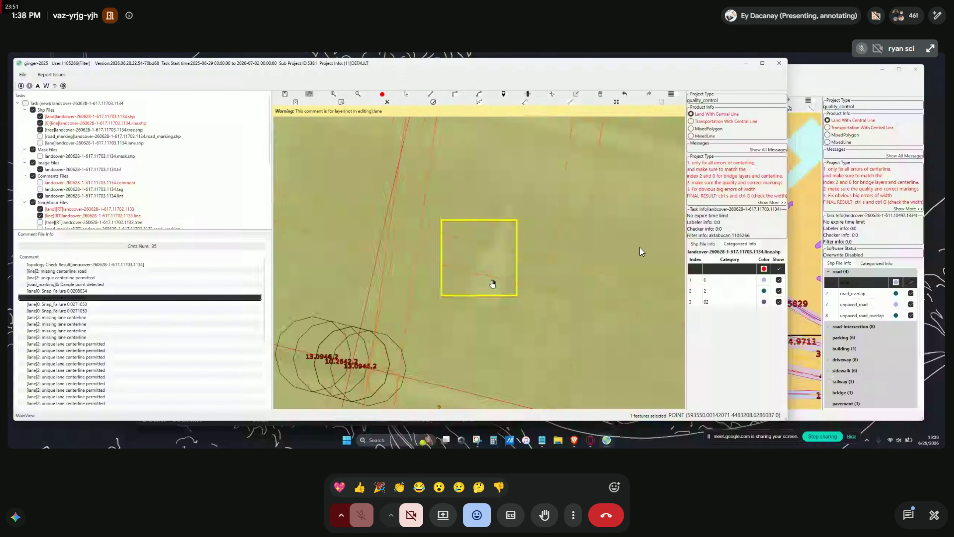
scroll(492, 284, down, 2)
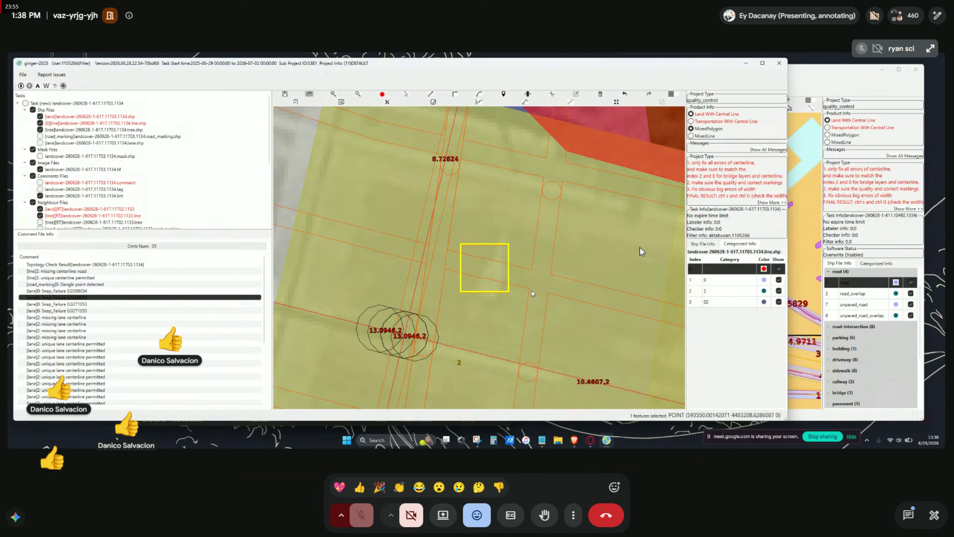
- Switch to Transportation With Central Line with the lane layer shown over the imagery and examine the flagged snap failure up close
key(F1)
key(F2)
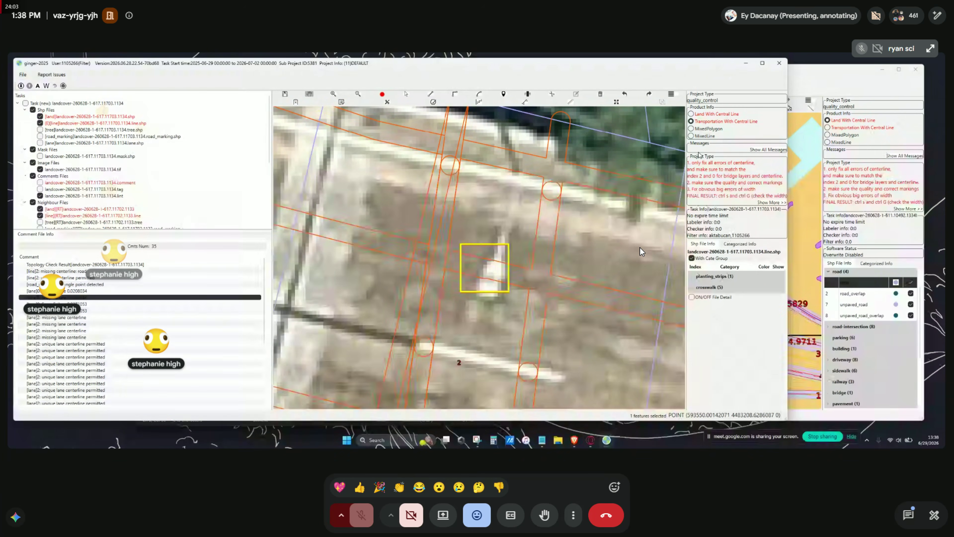
key(F5)
click(545, 440)
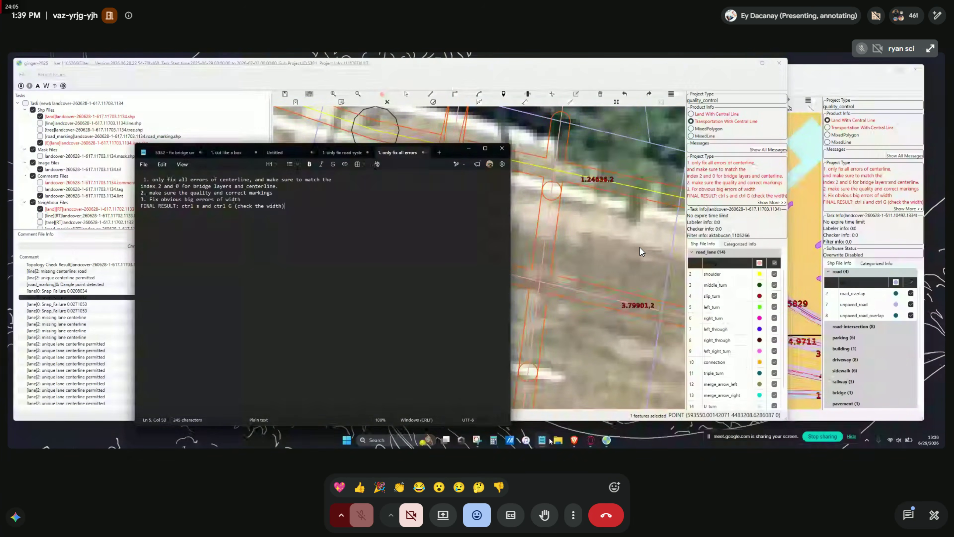
click(544, 440)
scroll(485, 269, up, 4)
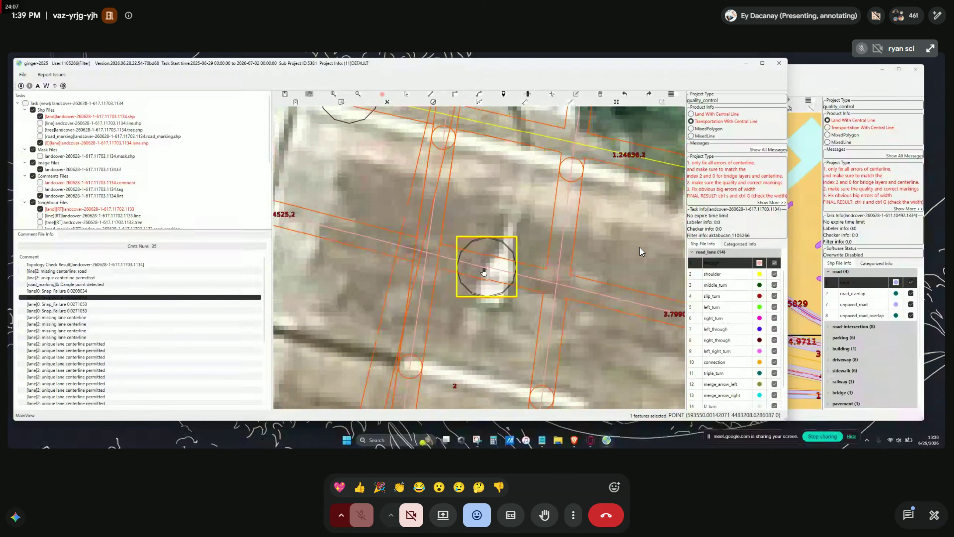
- Snap the western endpoint of the eastern lane line onto the end of the adjoining lane line at the second Snap_Failure 0.0208034 location
scroll(485, 269, up, 5)
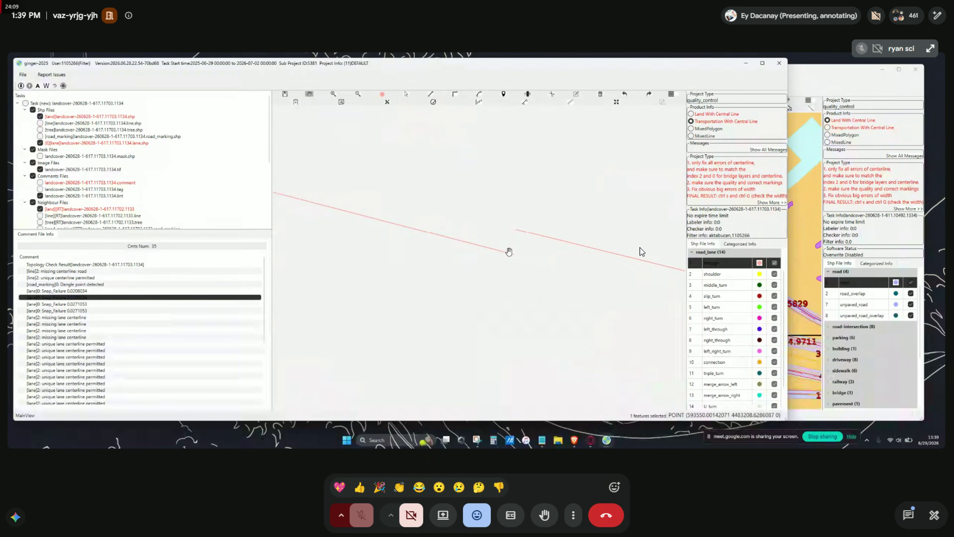
click(517, 230)
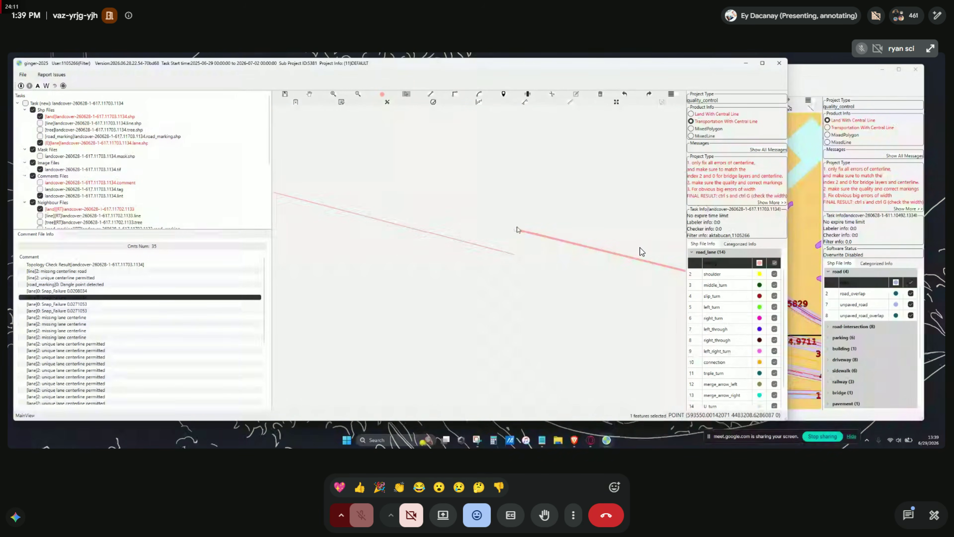
click(534, 248)
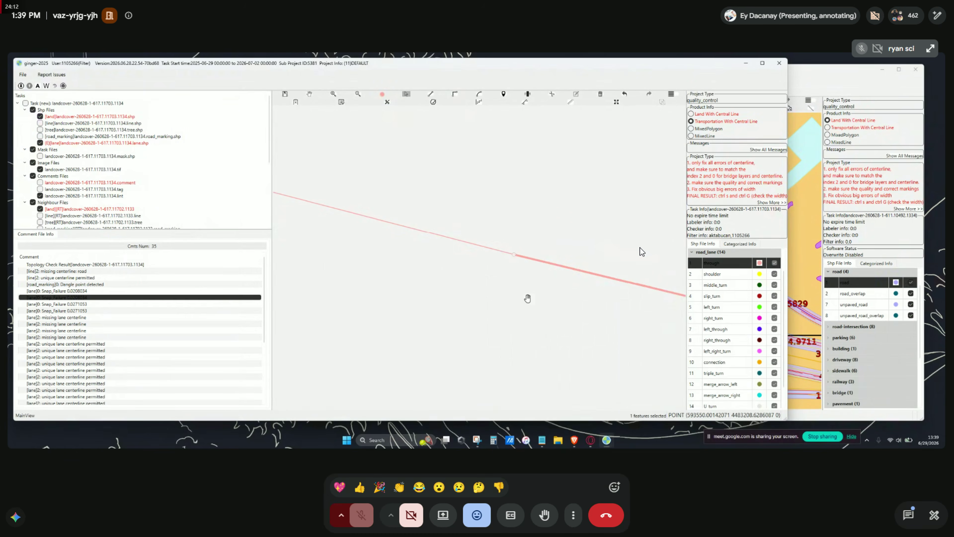
scroll(568, 213, down, 3)
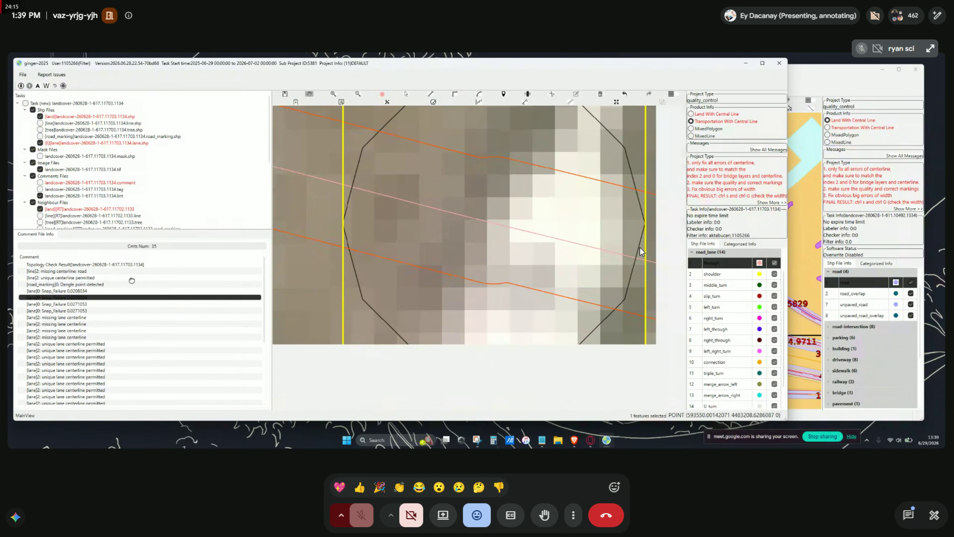
- Go to the location of the first Snap_Failure 0.0271053 comment and examine the lane line junction up close
click(132, 303)
scroll(482, 260, up, 4)
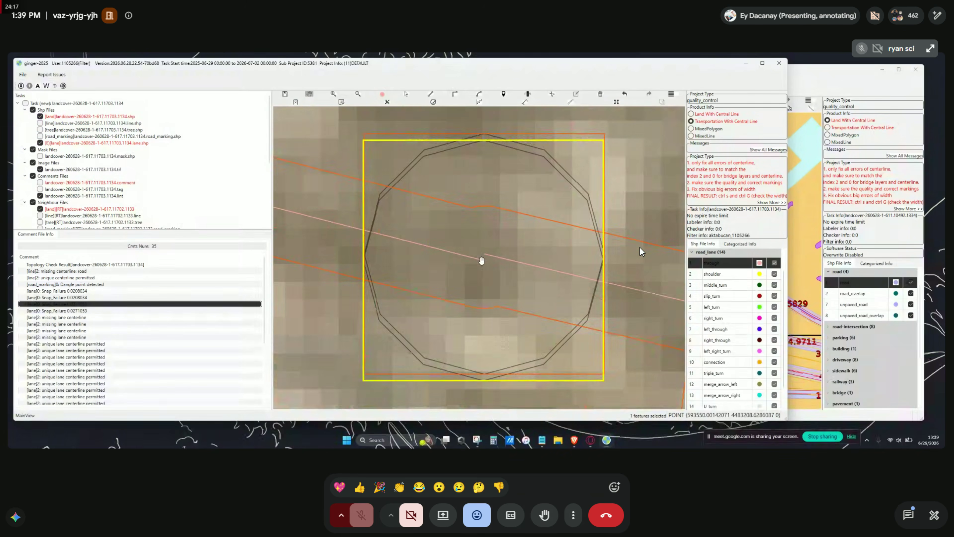
scroll(482, 260, up, 3)
key(h)
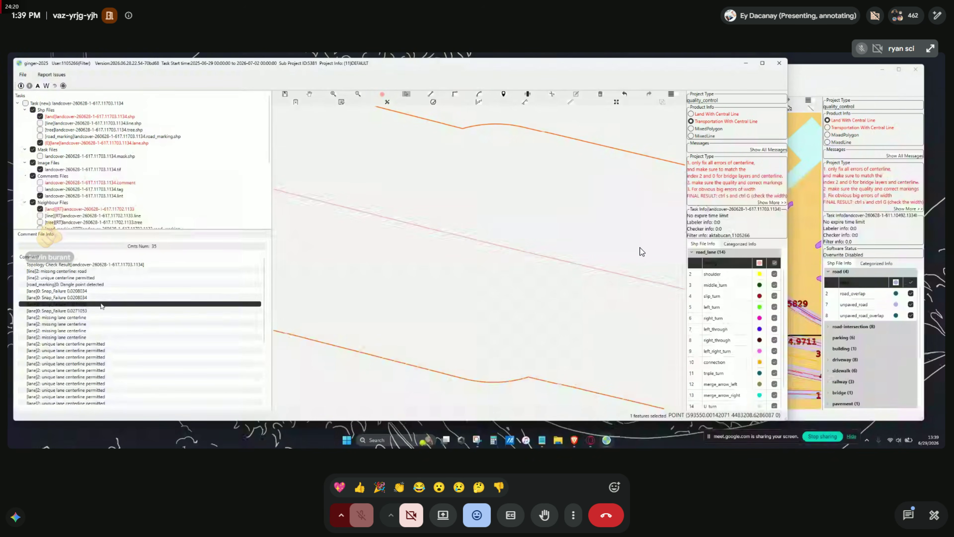
- Go to the second Snap_Failure 0.0271053 comment and examine the surrounding bridge lanes and the highway to the east
click(123, 310)
scroll(476, 256, down, 3)
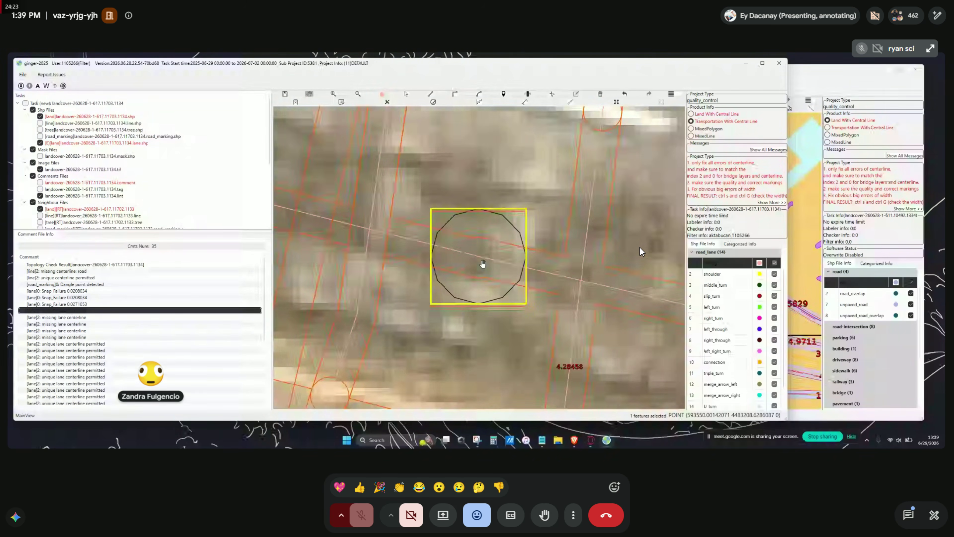
scroll(507, 257, down, 5)
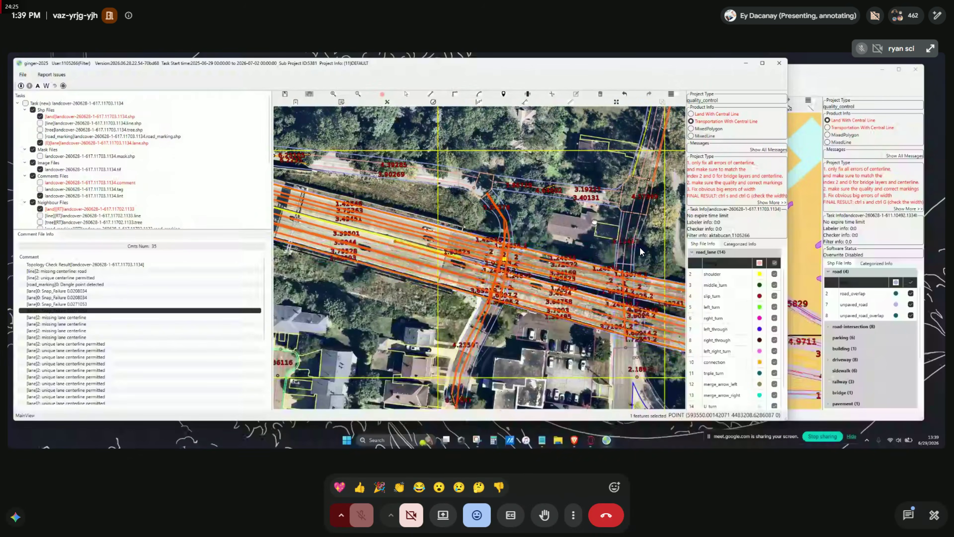
drag(632, 277, 476, 281)
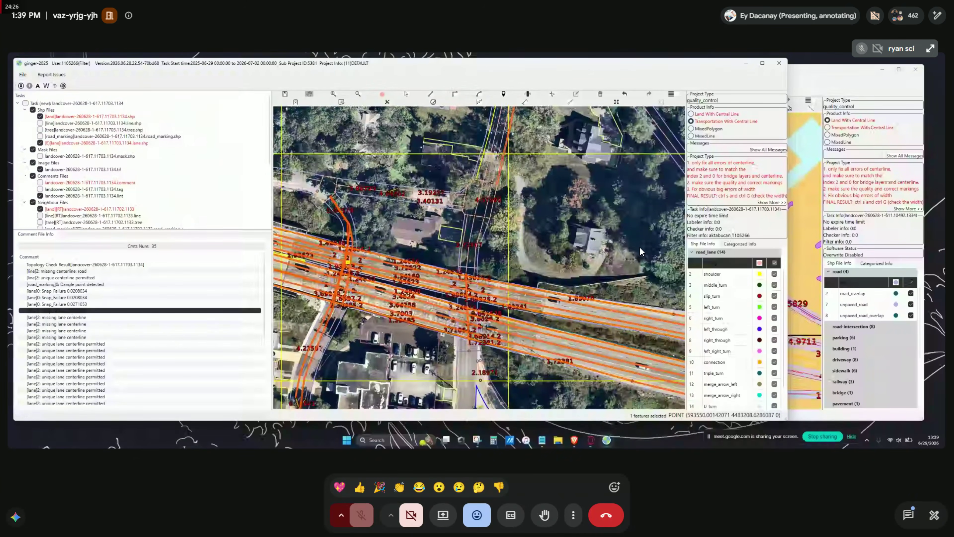
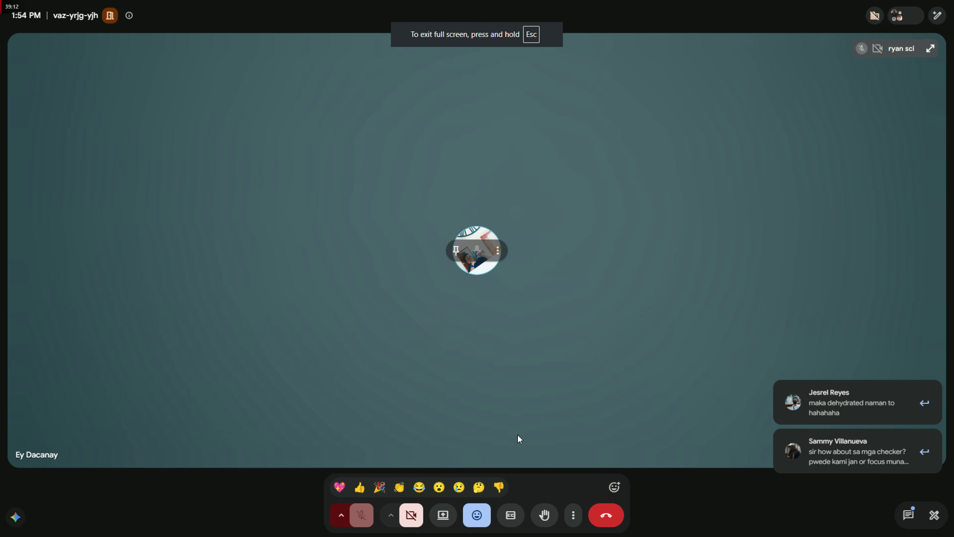
key(super)
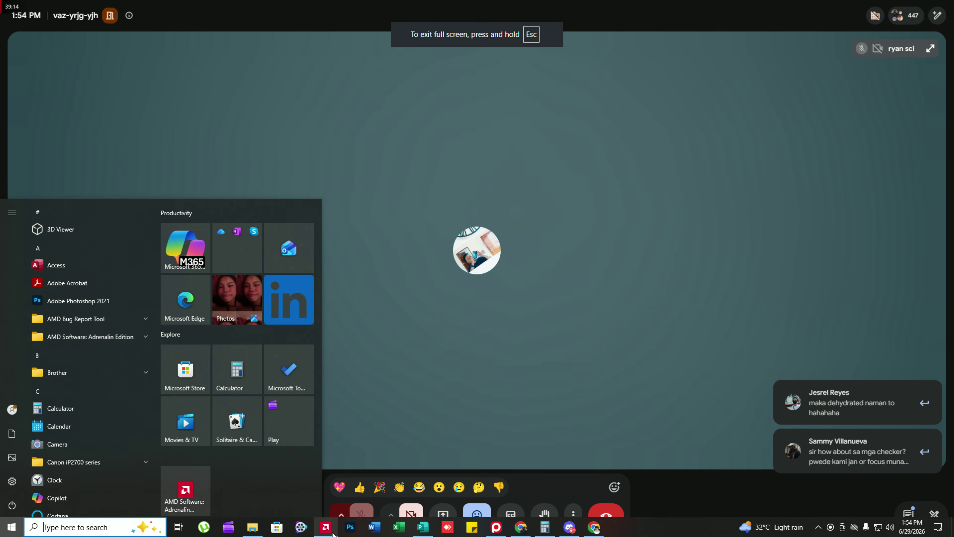